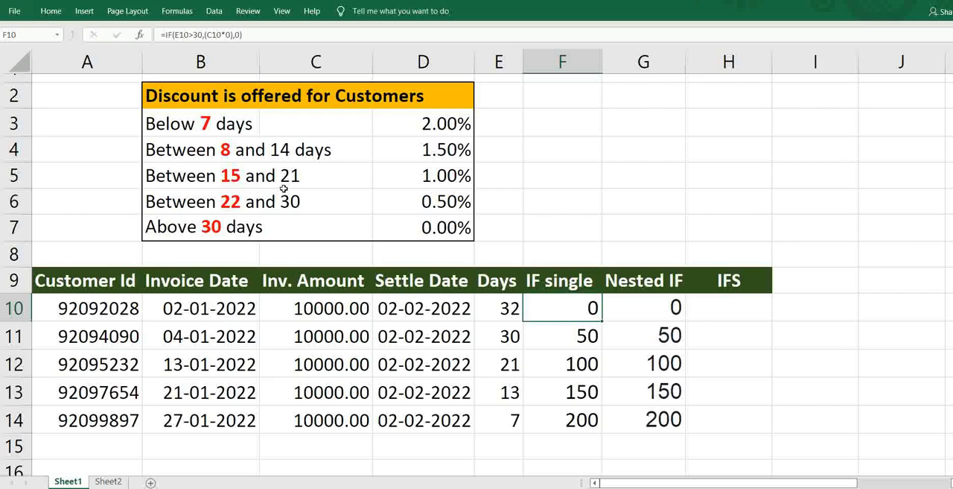
- Examine the individual IF formulas in the IF single column, rows 10 to 14
double_click(571, 308)
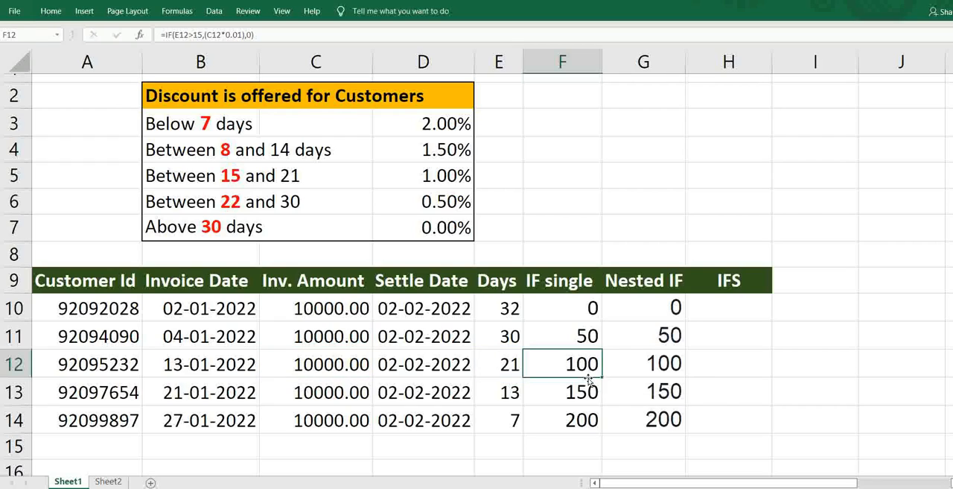
double_click(581, 392)
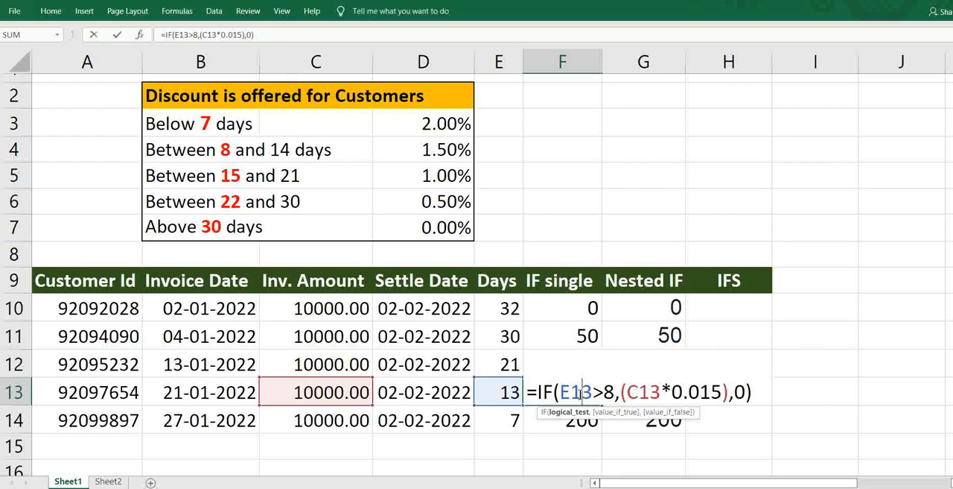
key("ctrl+Return")
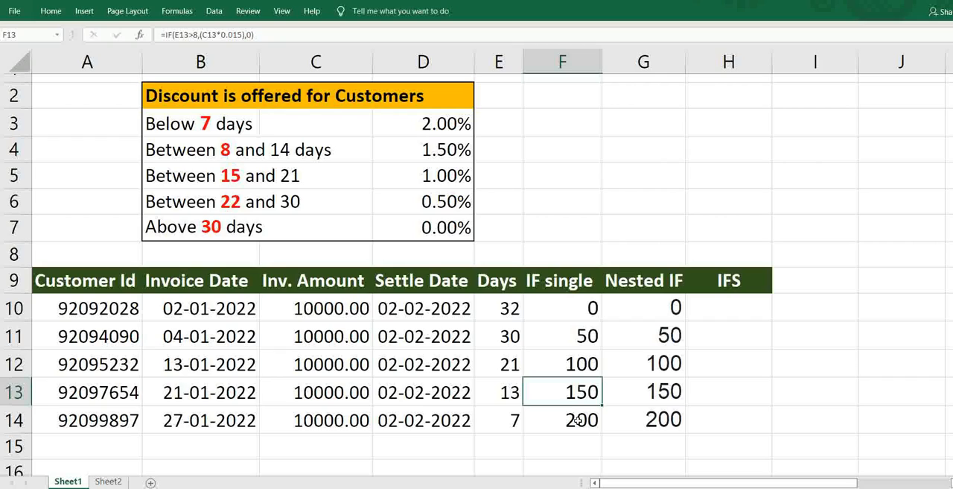
left_click(578, 421)
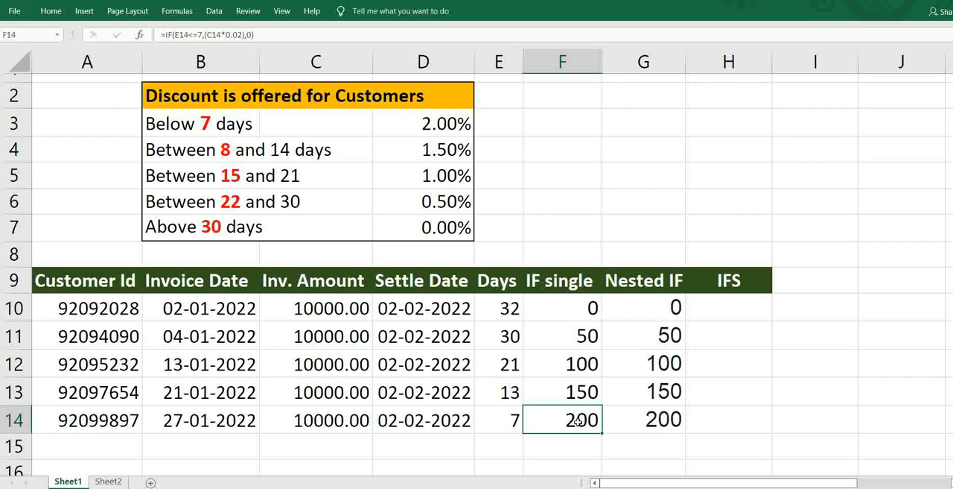
double_click(578, 420)
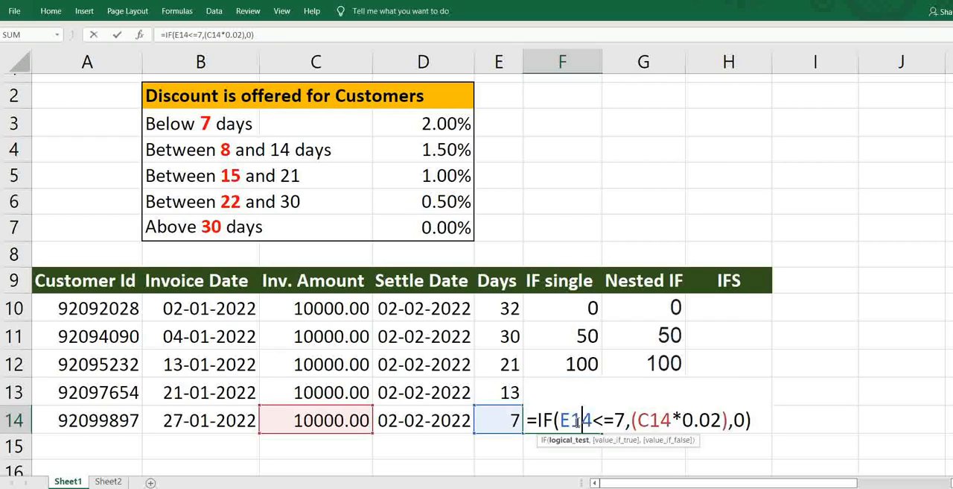
key("Escape")
key("ctrl+Up")
key("Down")
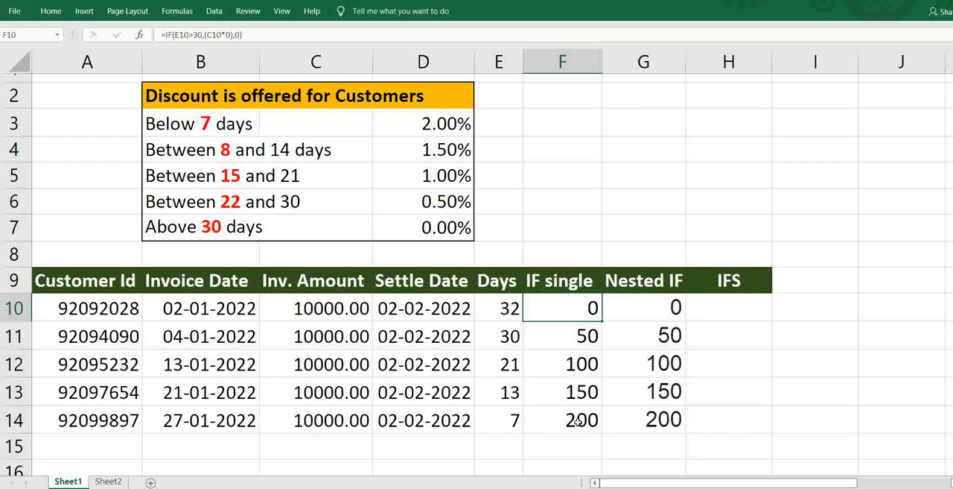
- Examine the nested IF formula in cell G10
key("Right")
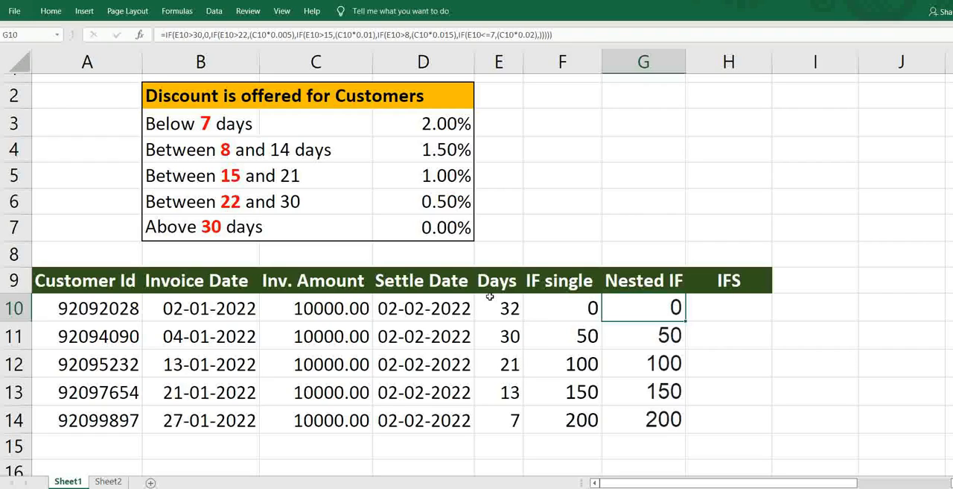
double_click(632, 306)
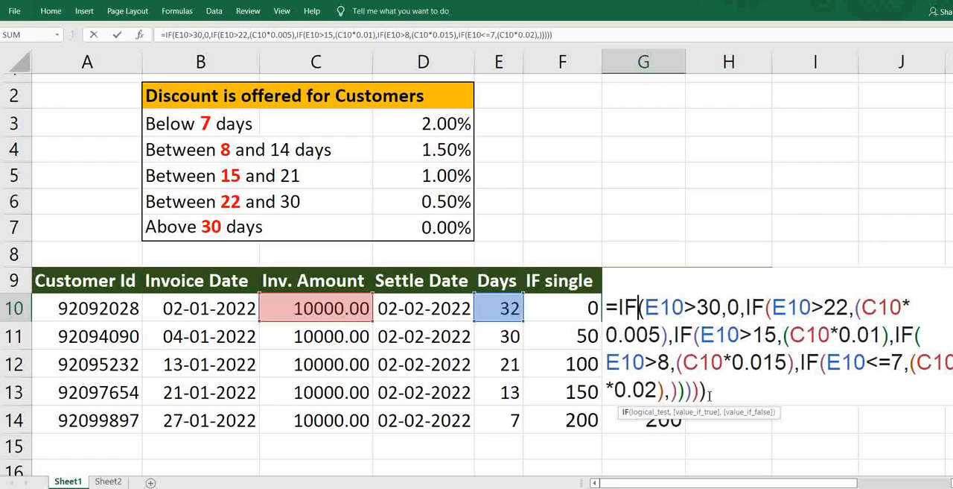
key("ctrl+Return")
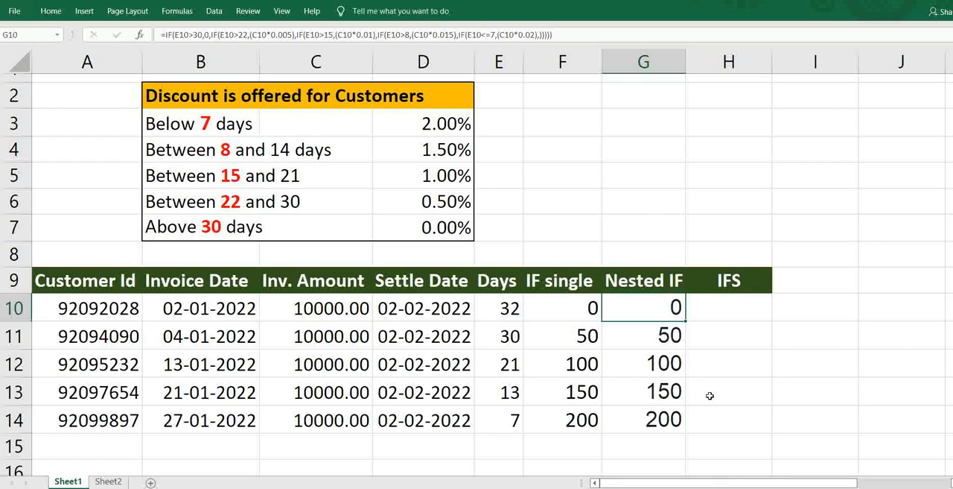
- Start an IFS formula in H10 with E10>30 as the first logical test
key("Right")
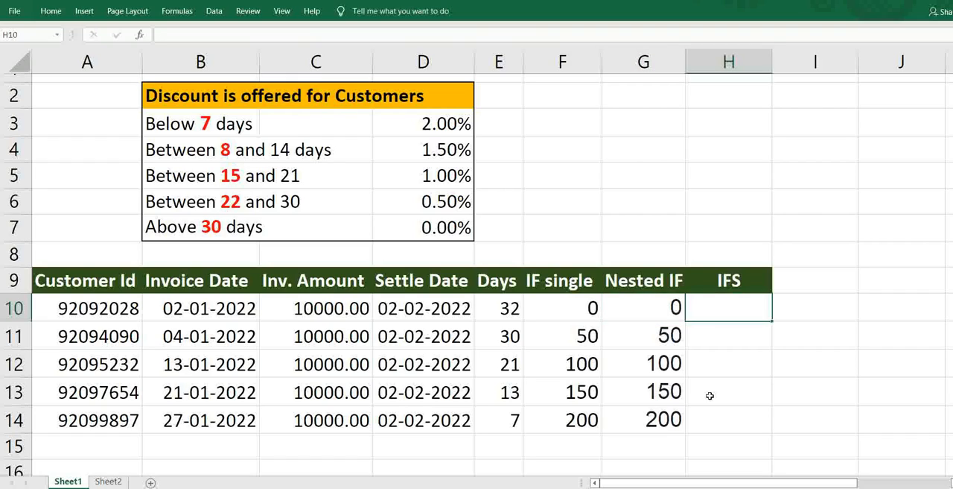
type("=IFS(")
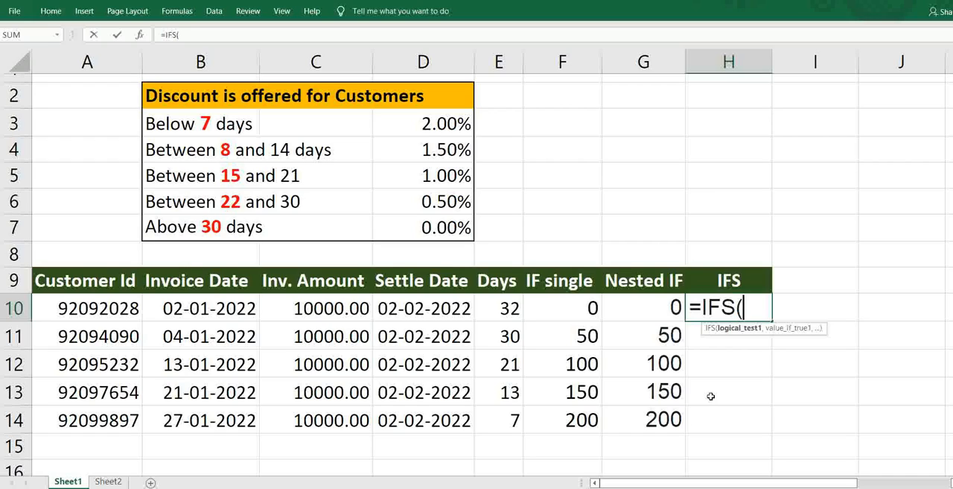
key("Left")
key("Left")
key("Left")
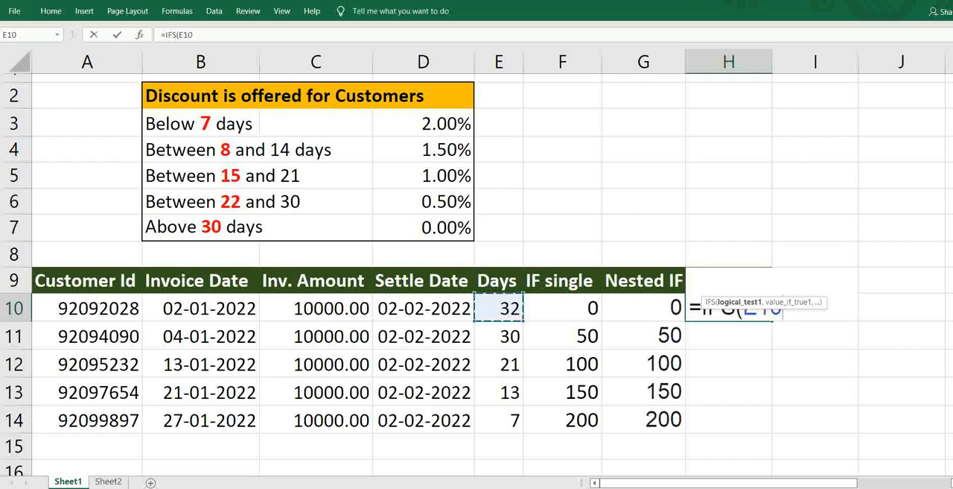
type(">")
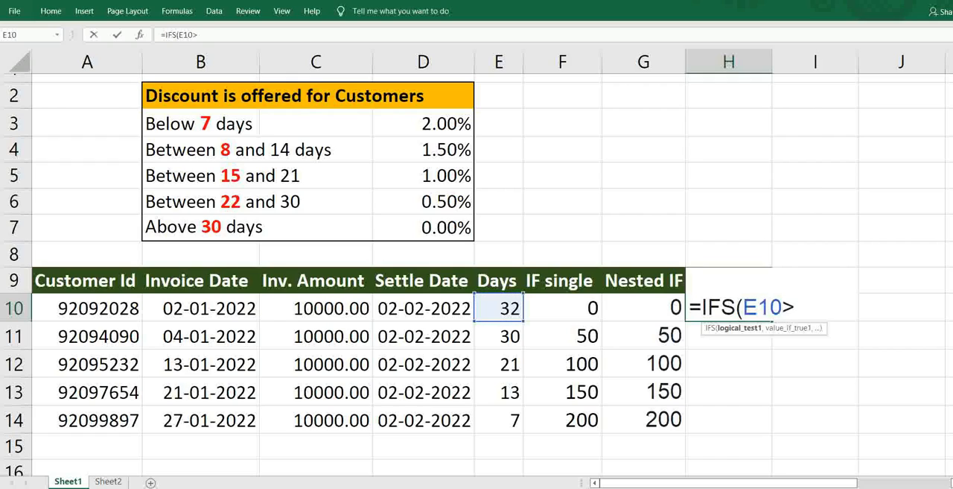
type("30,")
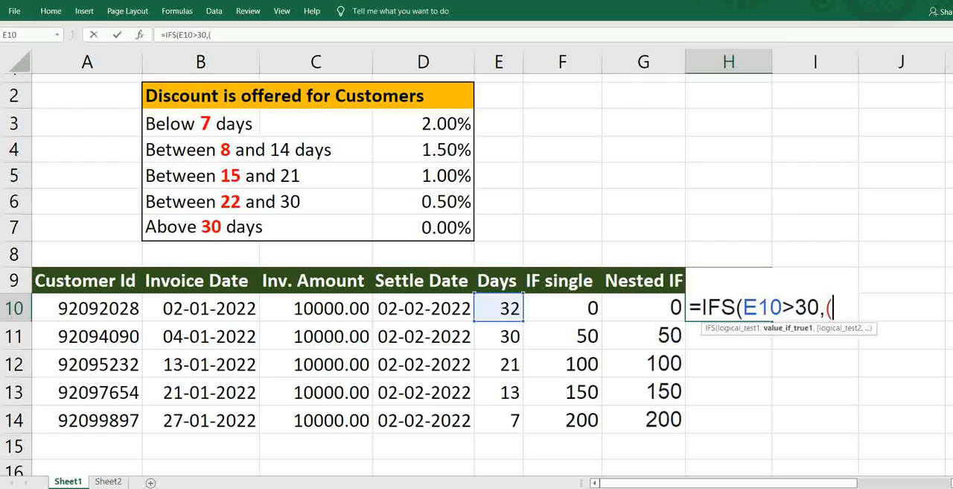
type("(")
- Enter (C10*0) as the value returned by the first test of the IFS formula in H10
key("Left")
key("Left")
key("Left")
key("Left")
key("Left")
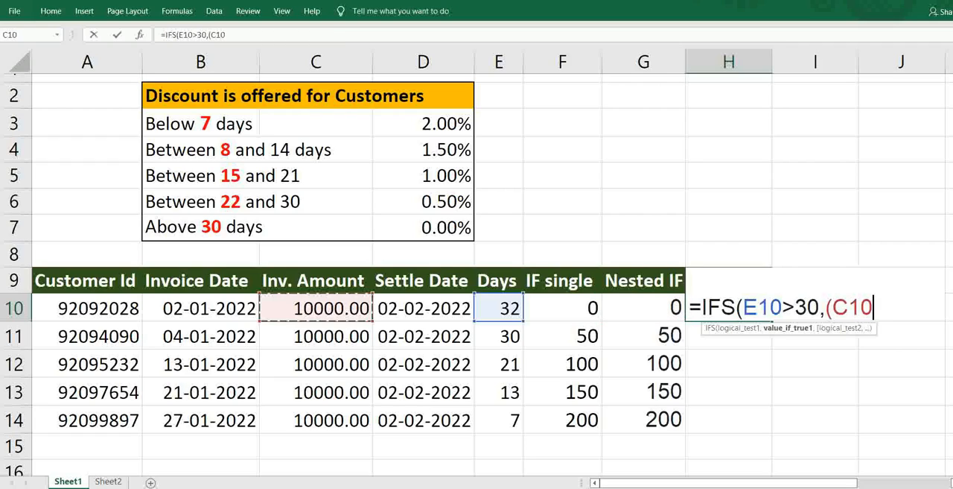
type("*0")
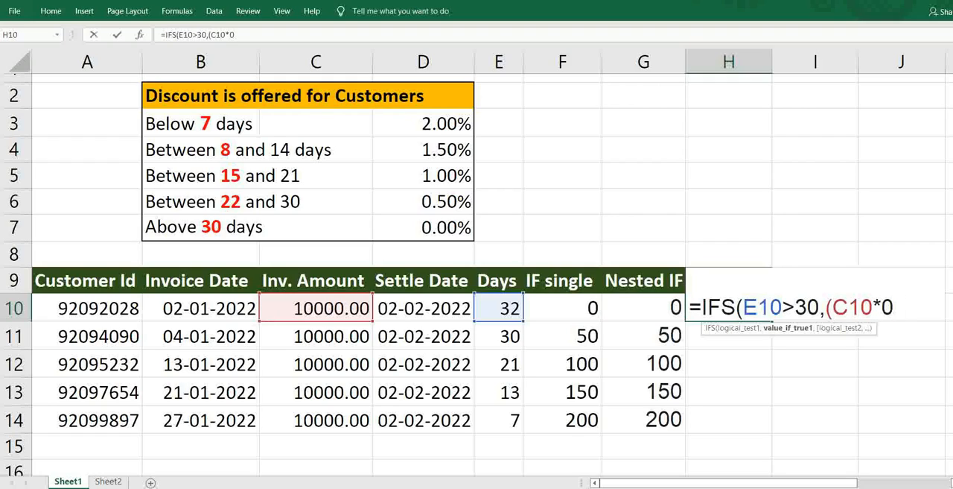
type("),")
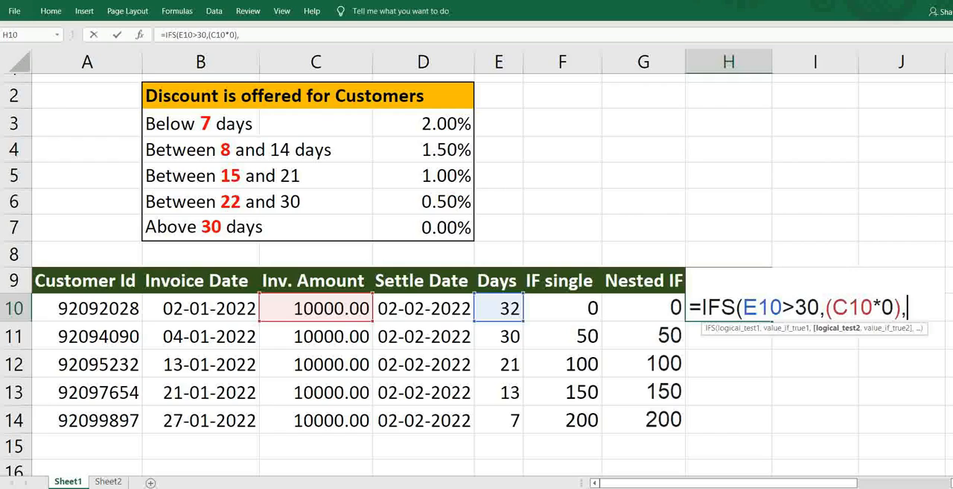
- Add E10>22 as the second logical test of the IFS formula in H10
key("Left")
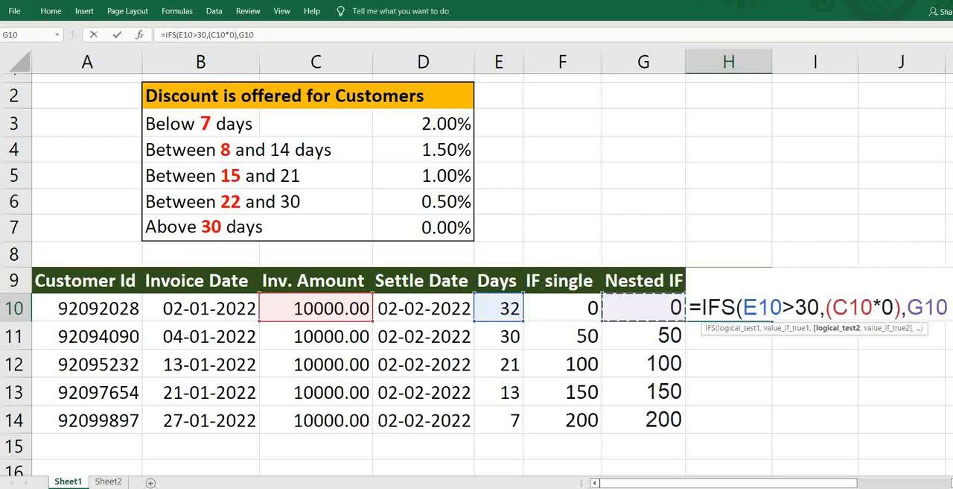
key("Left")
key("Left")
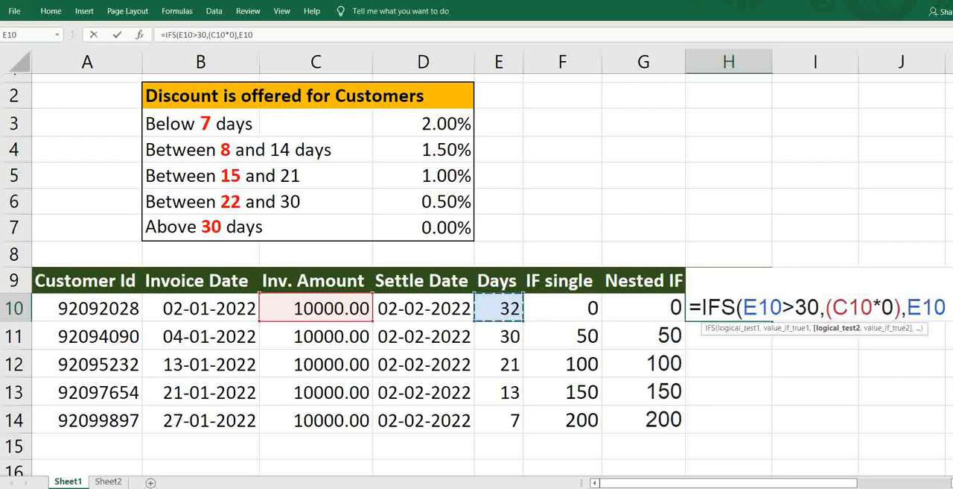
type(">")
type("2")
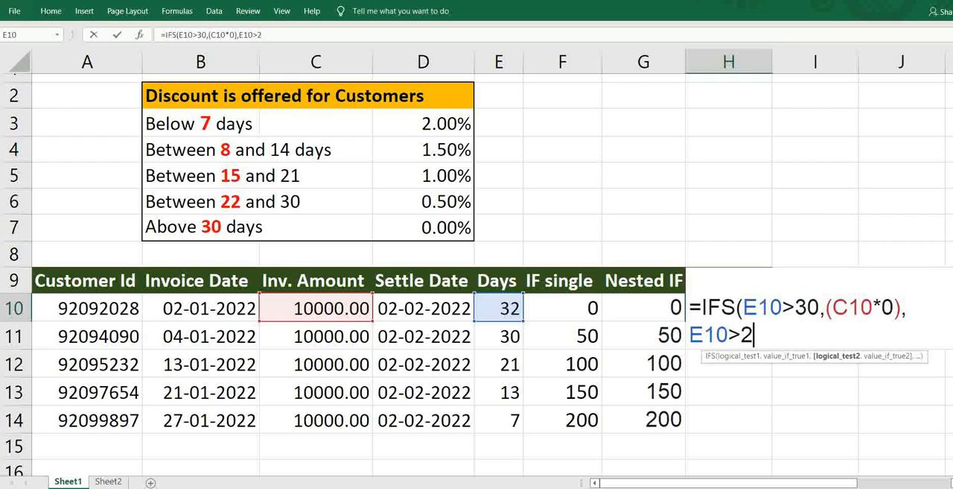
type("2,")
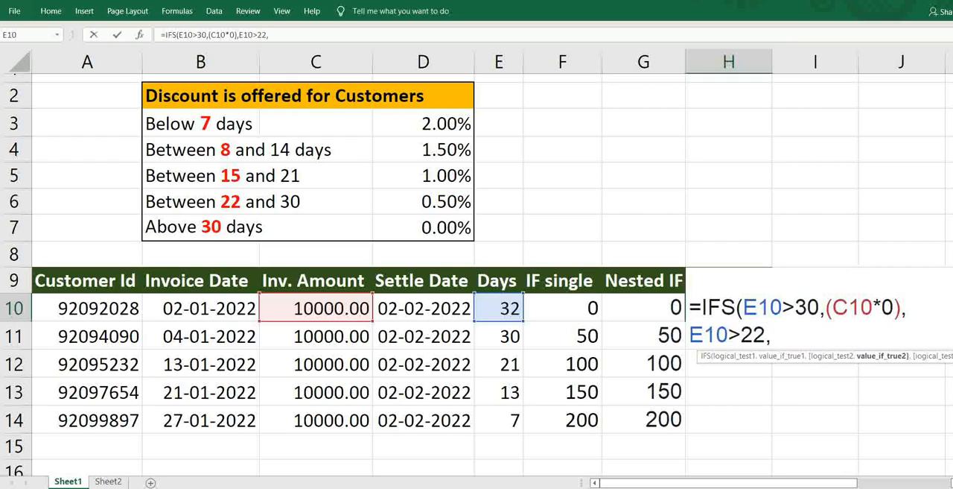
type("(C")
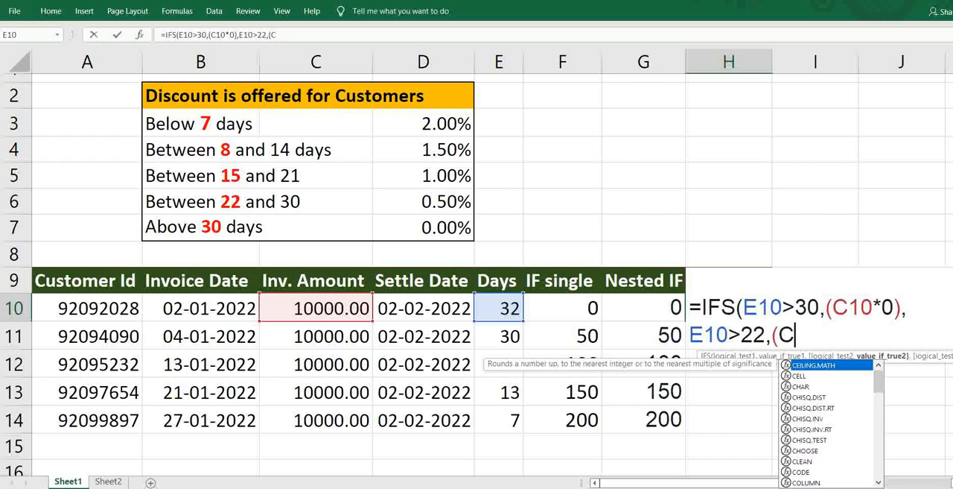
type("10")
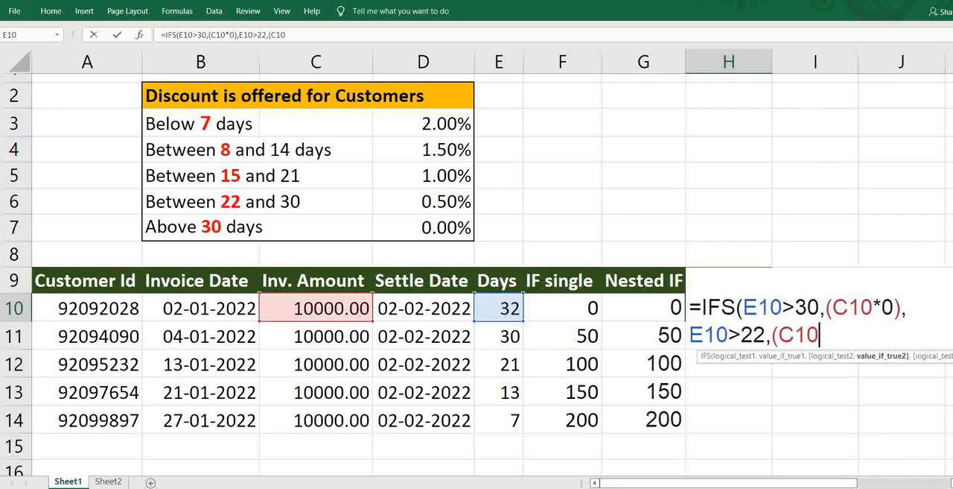
type("*0.005")
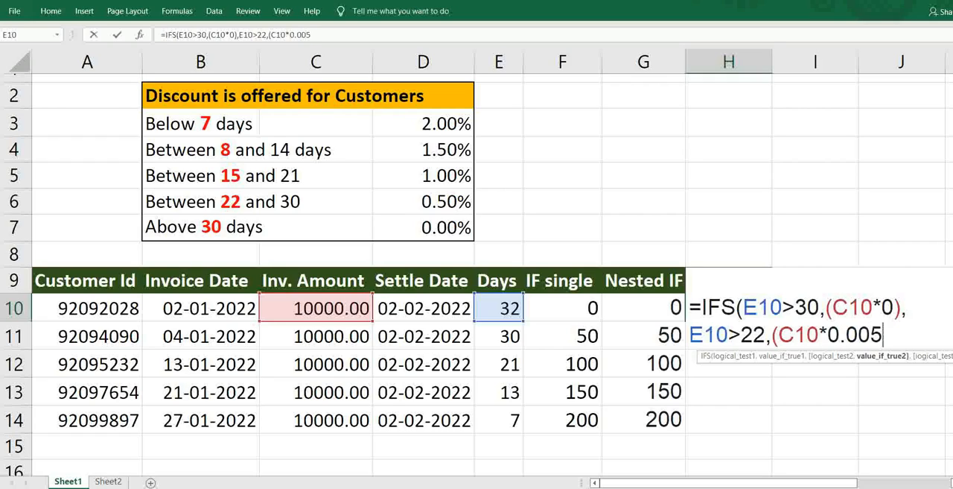
type("),")
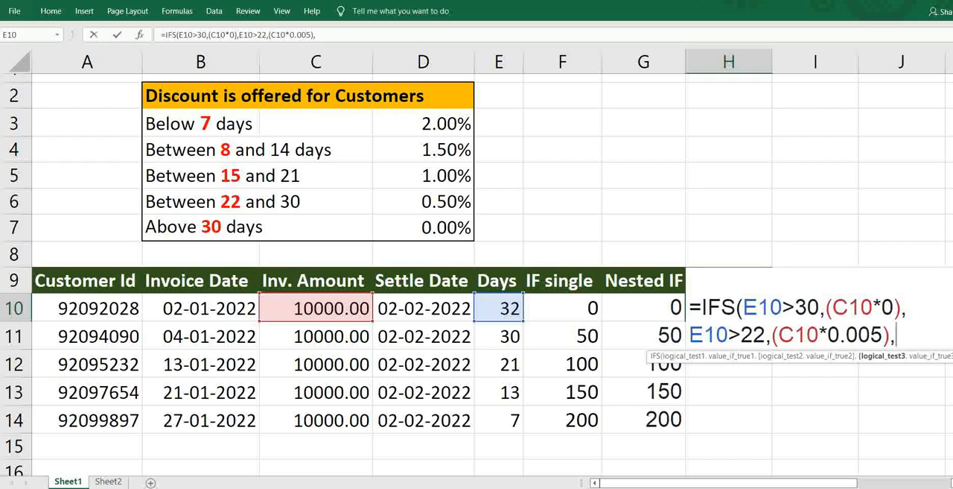
- Add a third condition to the IFS formula in H10: E10>15 returning (C10*0.01)
type("E1")
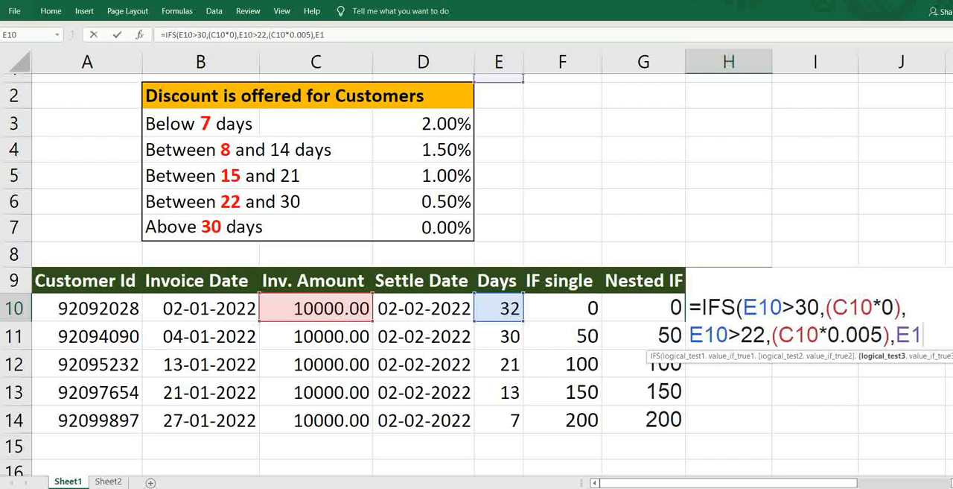
type("0")
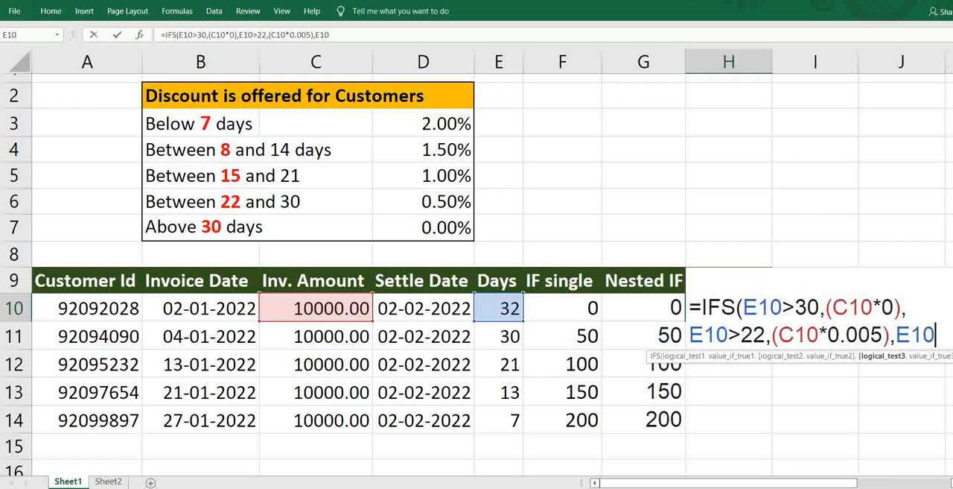
type(">15")
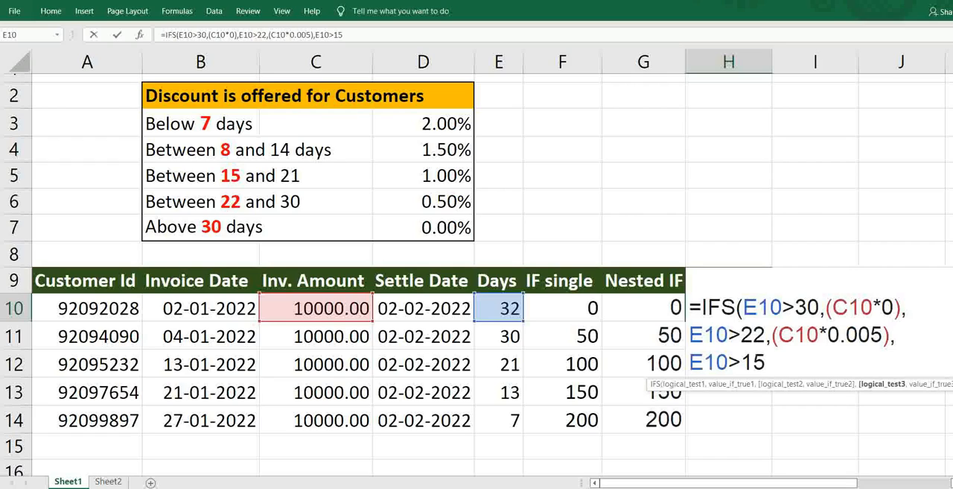
type(",(")
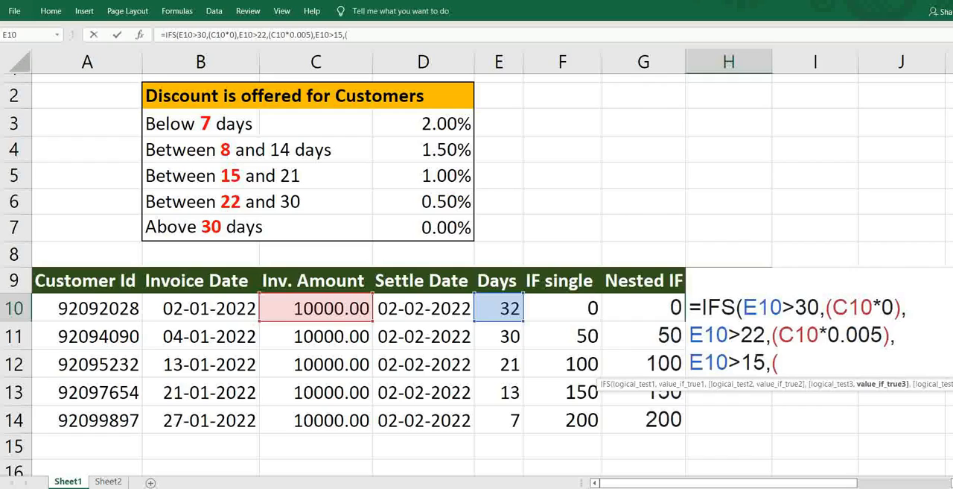
type("C10")
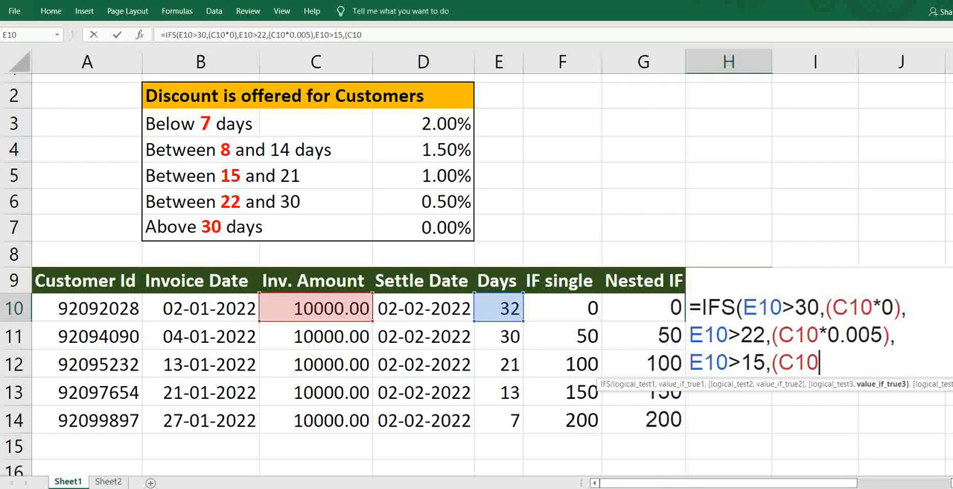
type("*0.0")
type("1")
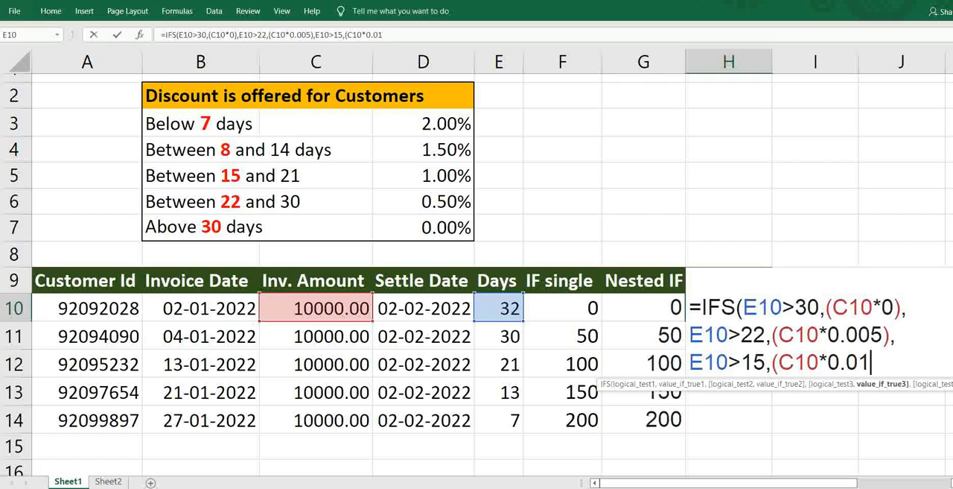
type("),")
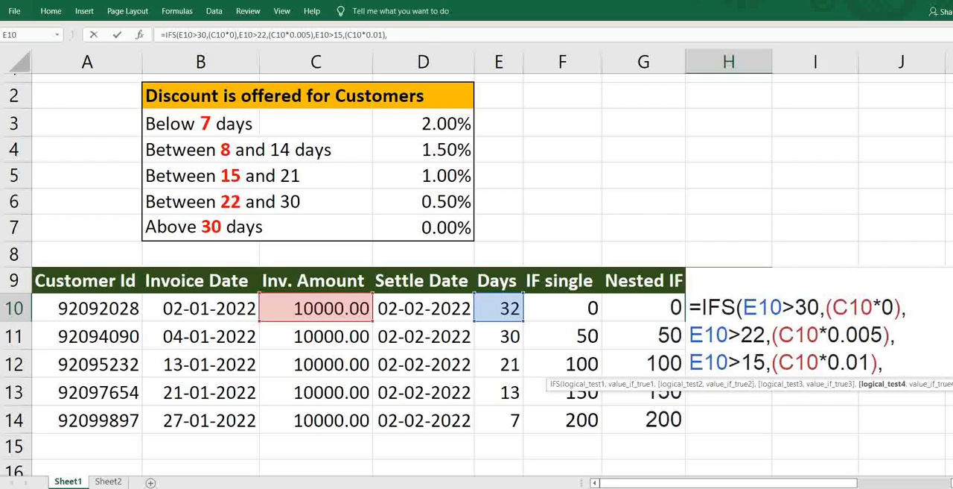
- Add two more conditions to the IFS formula in H10: E10>8 returning (C10*0.015) and E10<=7 returning (C10*0.02)
type("E10>8,(C10*0.015),")
left_click(502, 311)
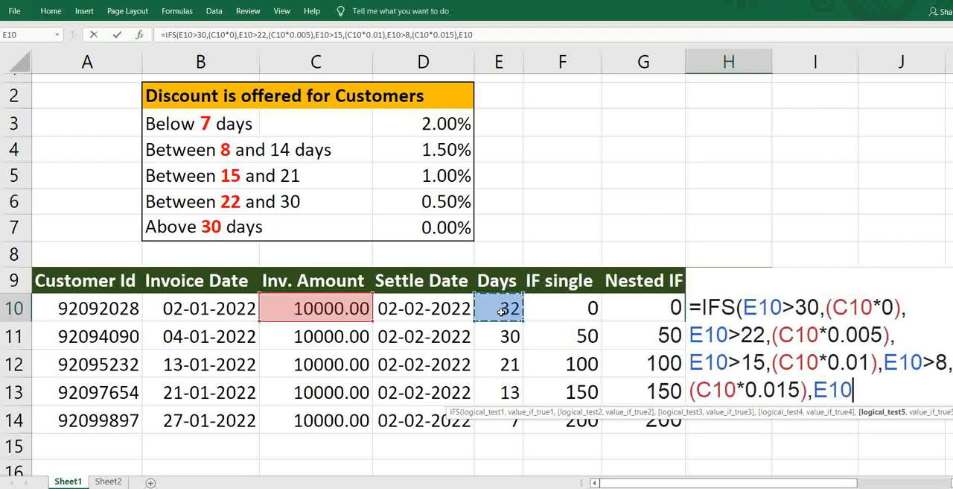
type("<-")
key("BackSpace")
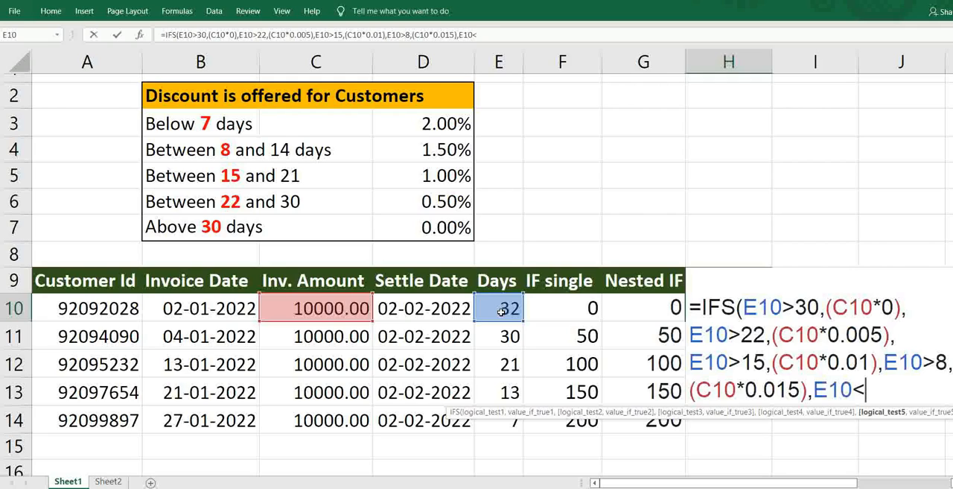
type("=7,(C10*0.")
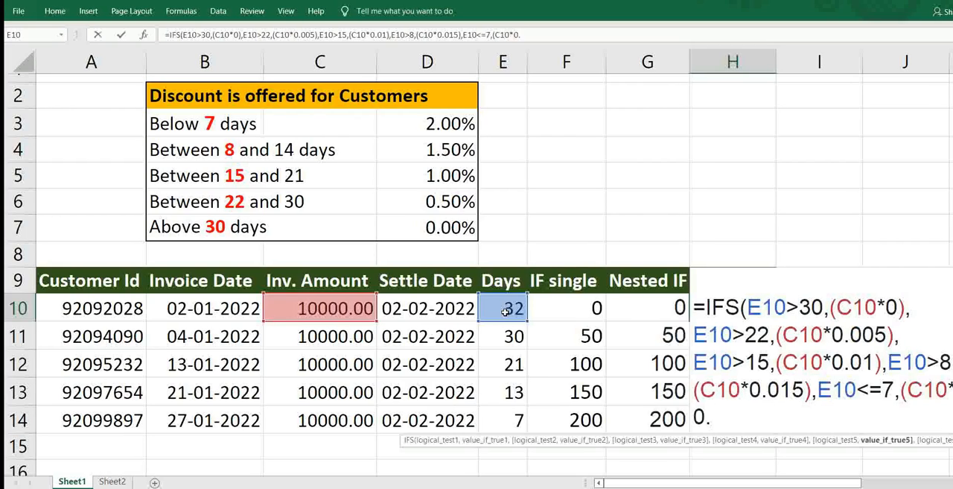
type("02)")
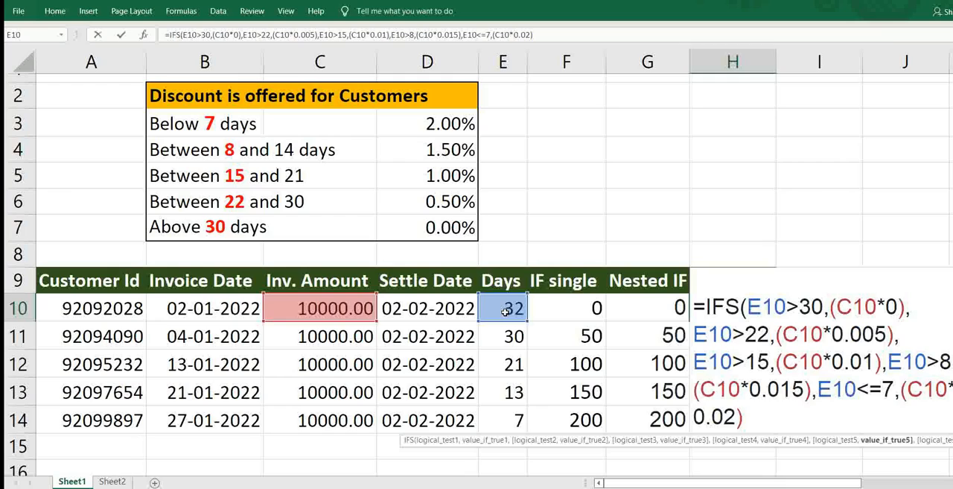
type(",\"")
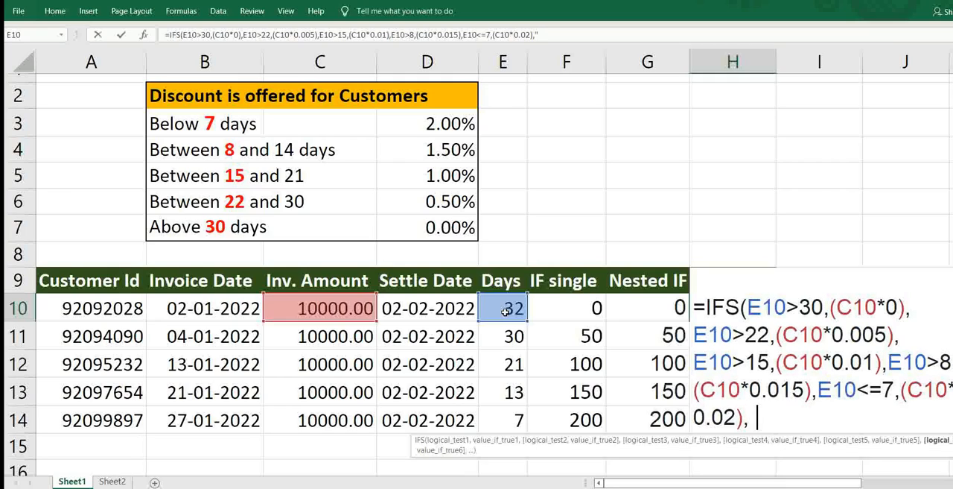
type("TRUE")
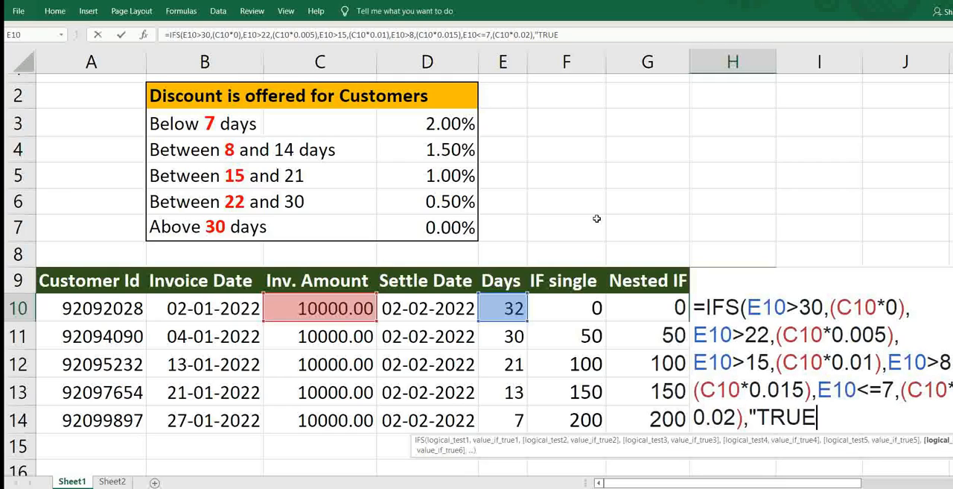
type("\",")
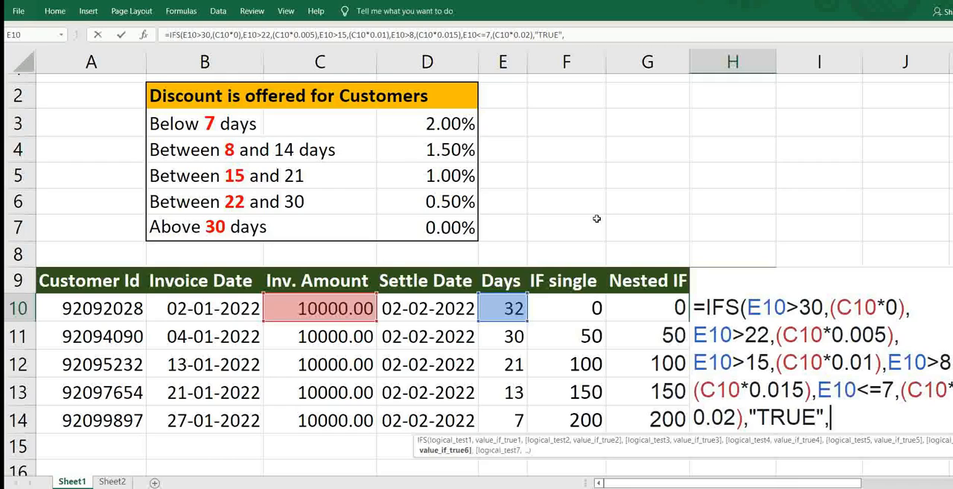
type("0)")
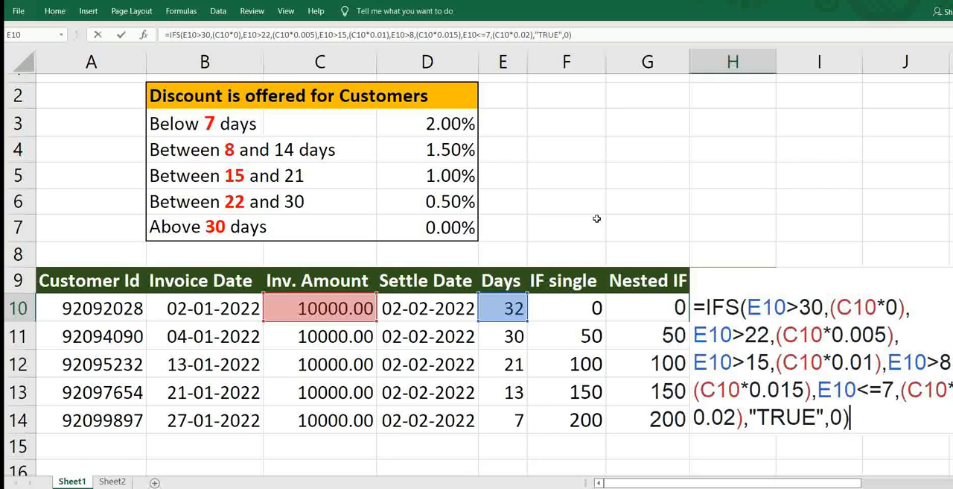
- Finish the IFS formula in H10 with a final "TRUE" test that returns 0, and enter it
key("Return")
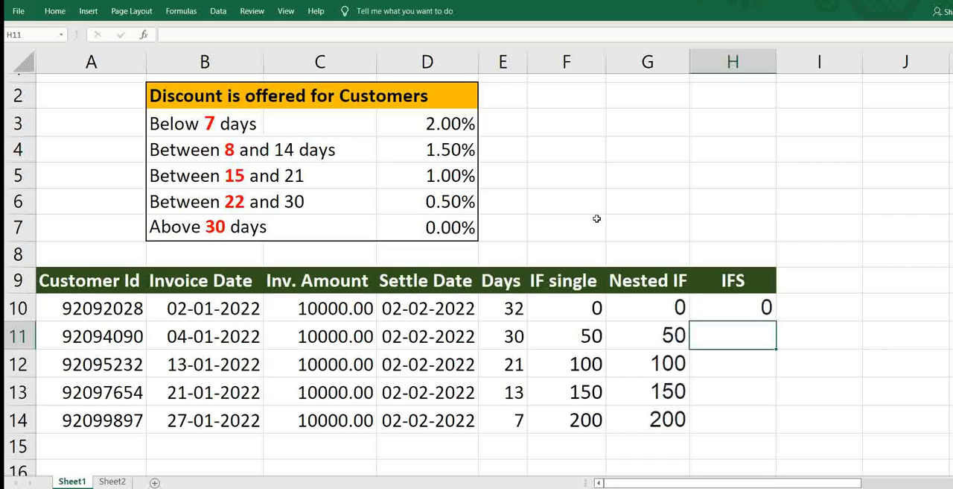
- Fill the IFS formula from H10 down to H14 and open the copied formula in H11 for review
key("Up")
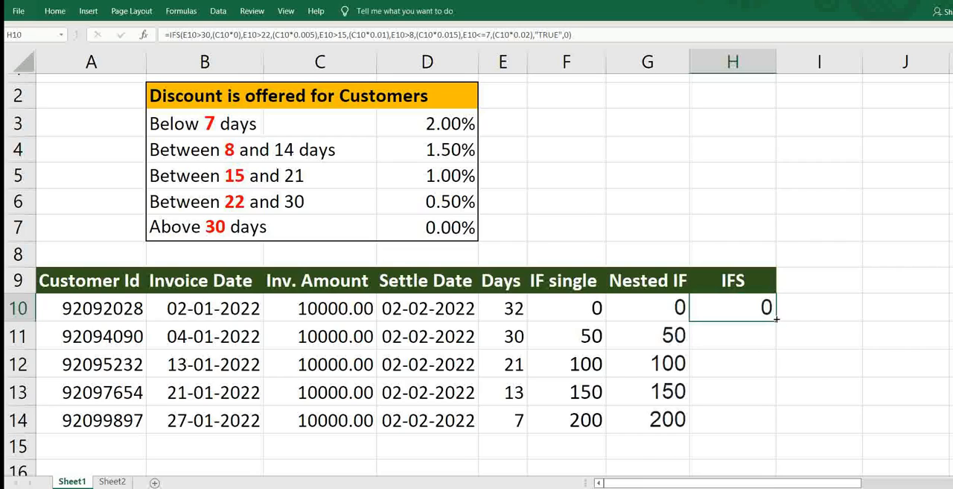
left_click_drag(776, 318, 777, 432)
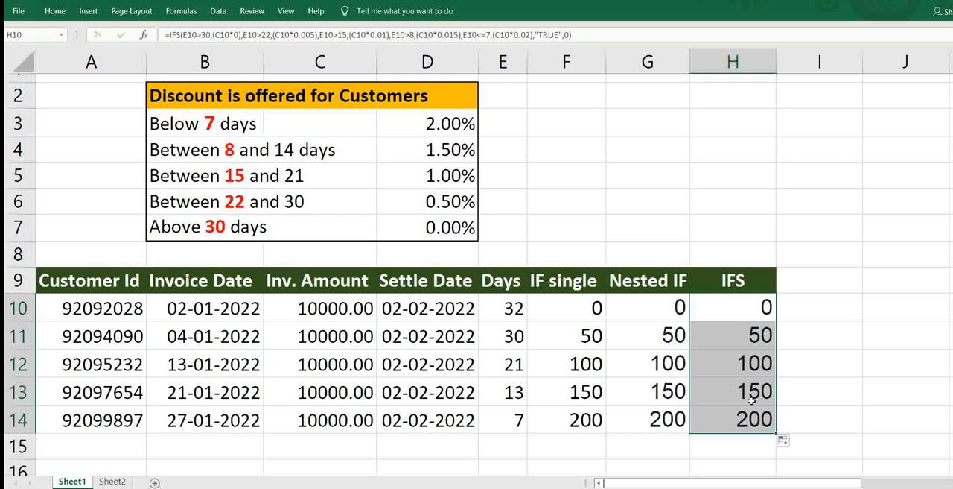
left_click(745, 335)
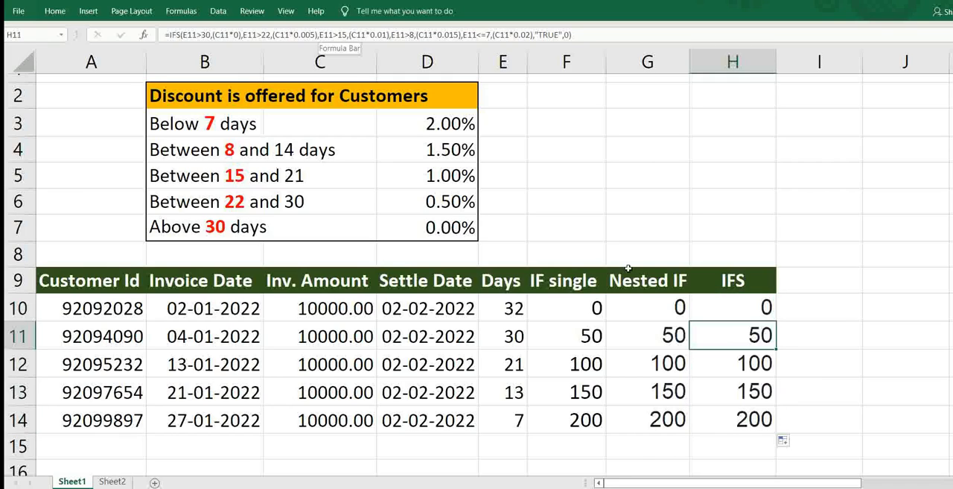
double_click(711, 335)
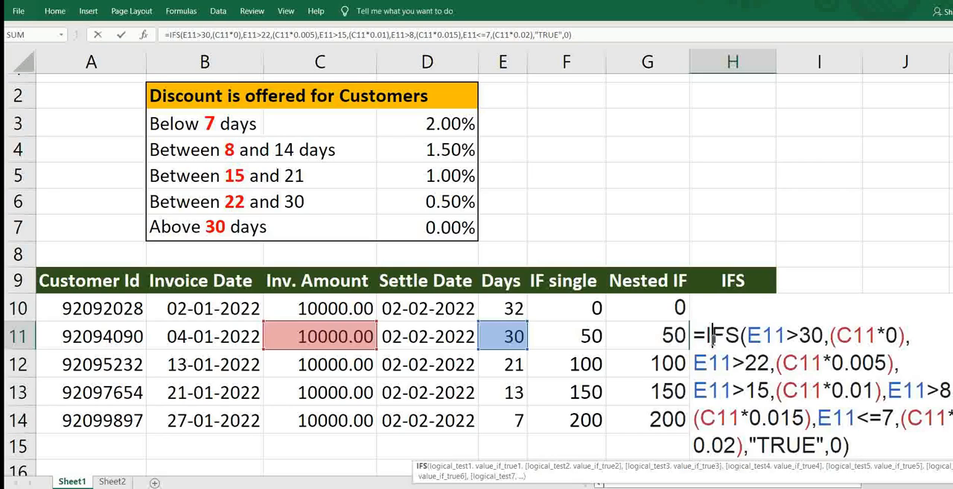